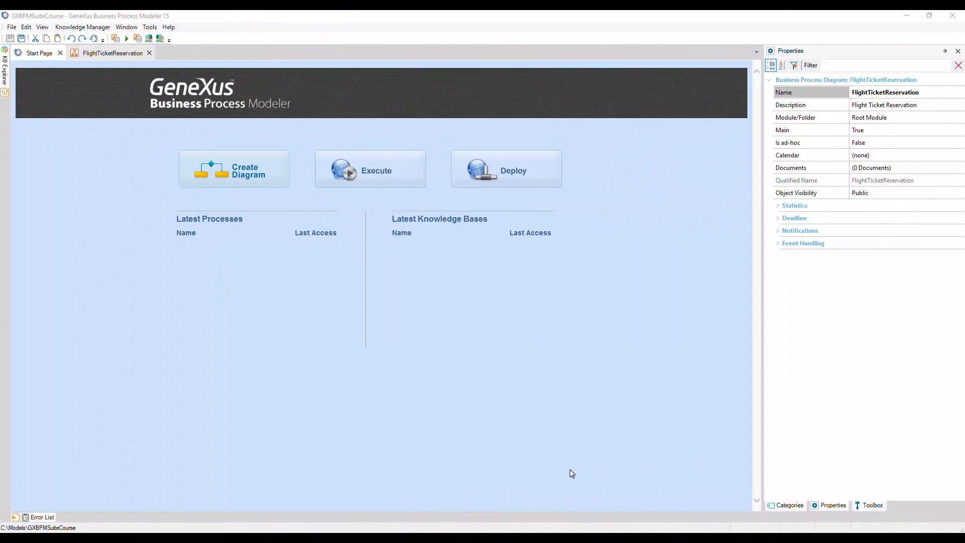
Create a new business process diagram named ValidateReservation in the Root Module
left_click(244, 170)
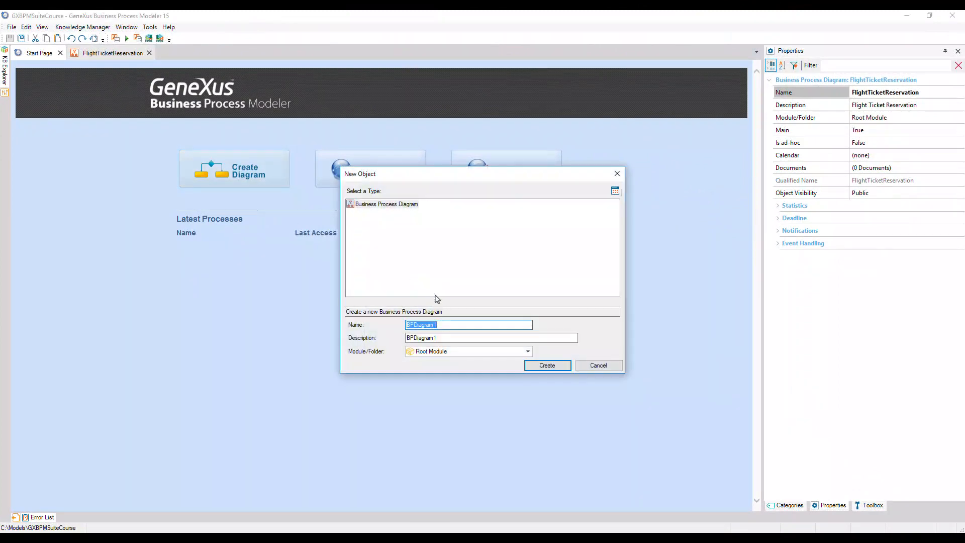
type("ValidateReservation")
key("Return")
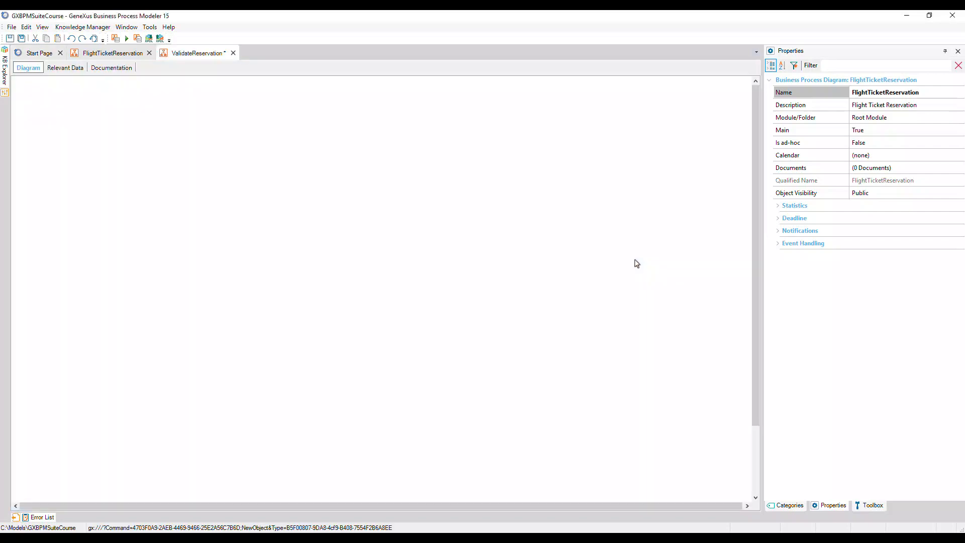
Add a None start event labelled "Validate a ticket reservation" near the diagram's upper left, with its label above the symbol
left_click(870, 505)
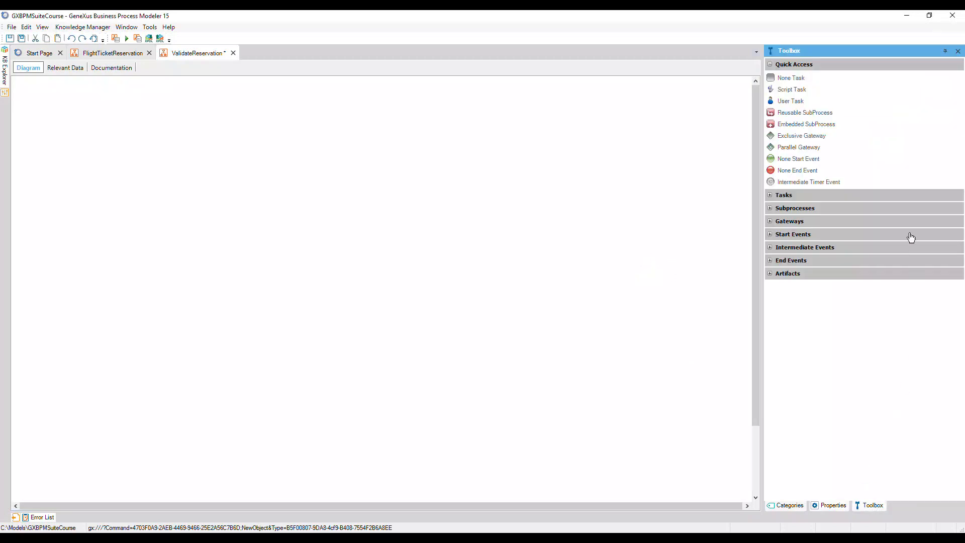
left_click_drag(810, 163, 133, 111)
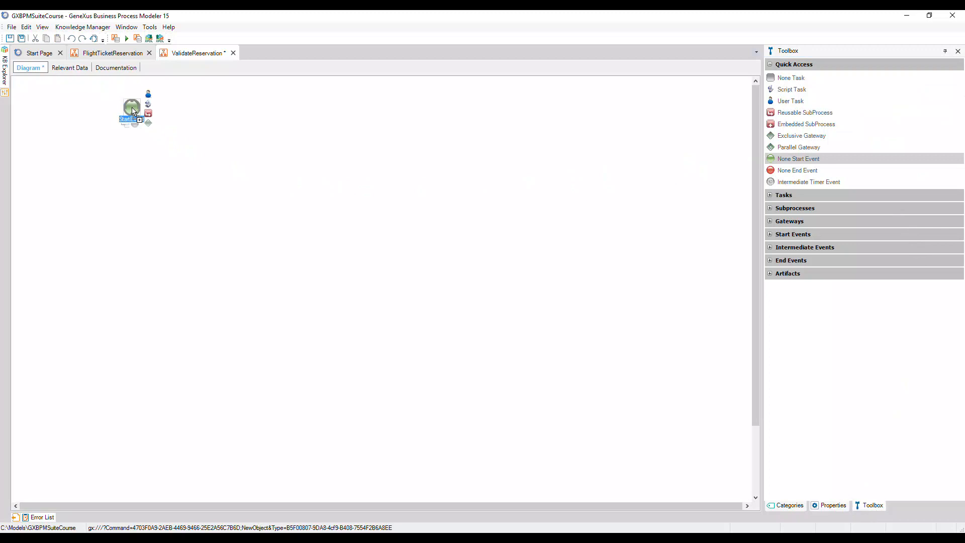
type("Validate a ticket reservation")
key("Return")
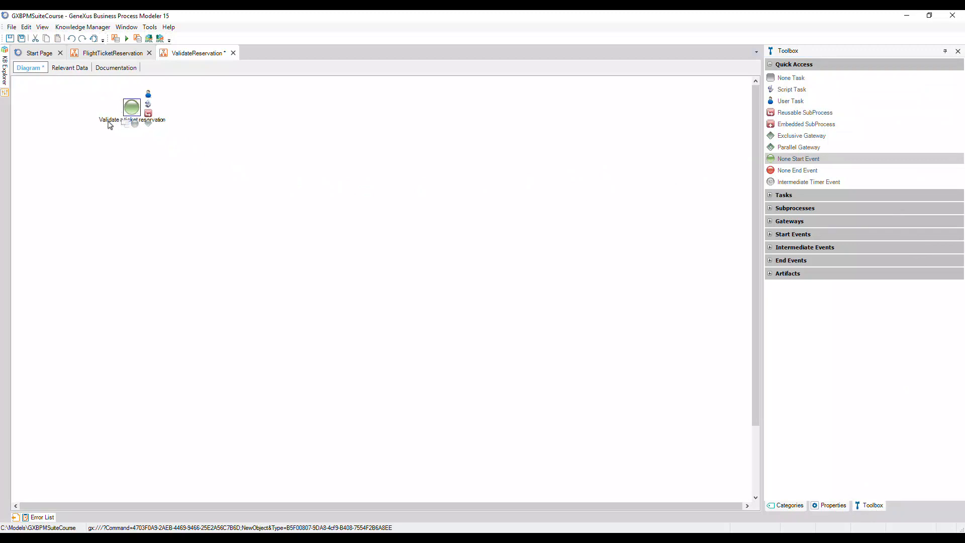
left_click_drag(107, 124, 98, 96)
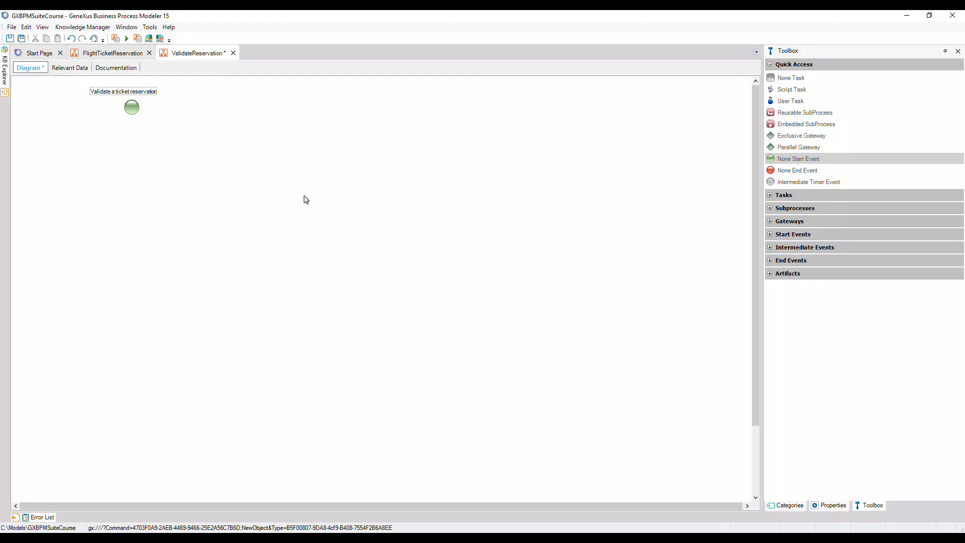
Place a user task named "Contact Airlines" below the start event and connect the start event to it
left_click_drag(788, 102, 130, 150)
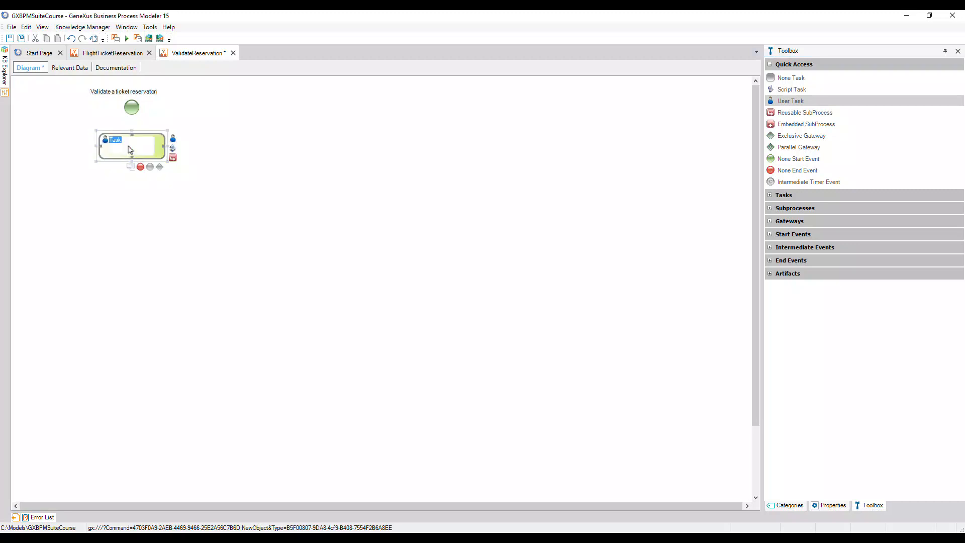
type("Contact Airlines")
key("Return")
left_click_drag(132, 119, 131, 143)
left_click(191, 165)
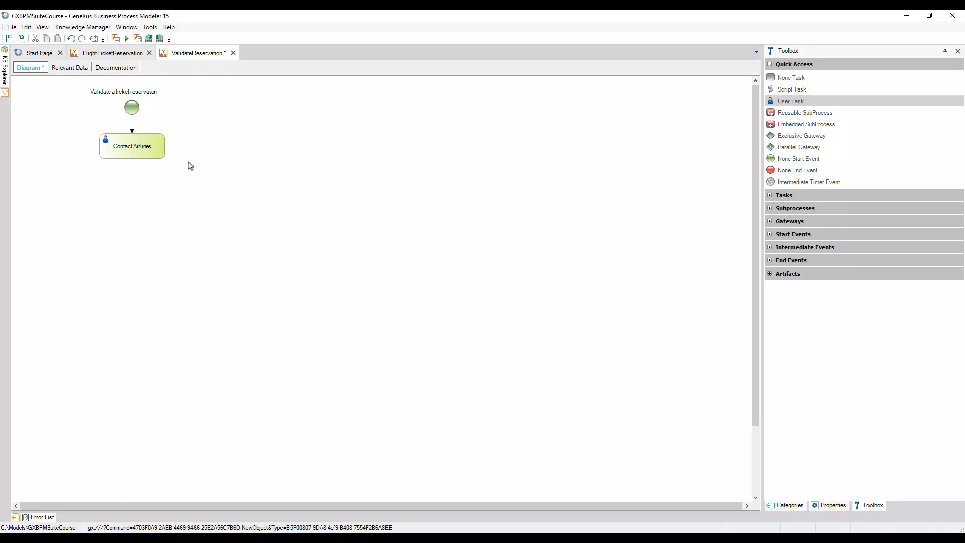
Set the loop type of the Contact Airlines task to Multi-Instance in its advanced looping properties
left_click(157, 155)
left_click(830, 505)
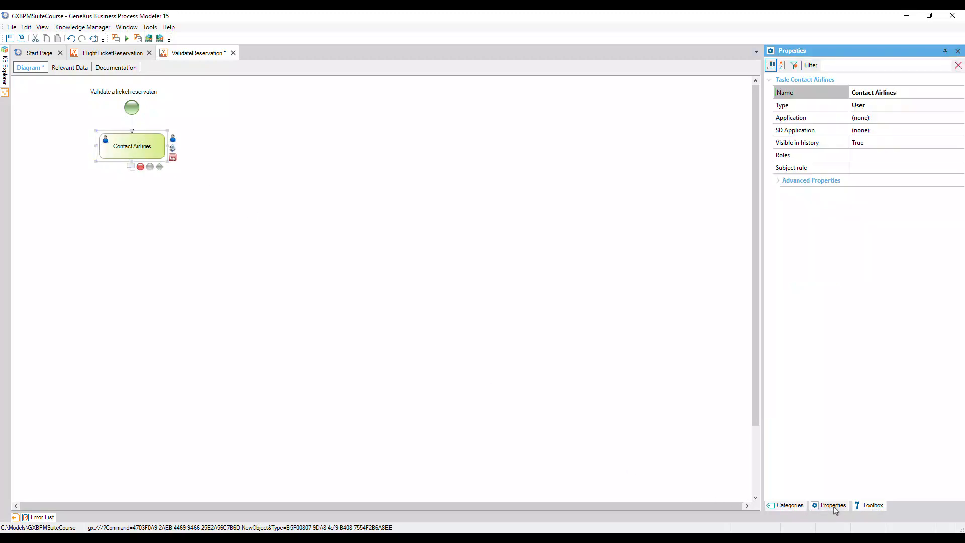
left_click(778, 181)
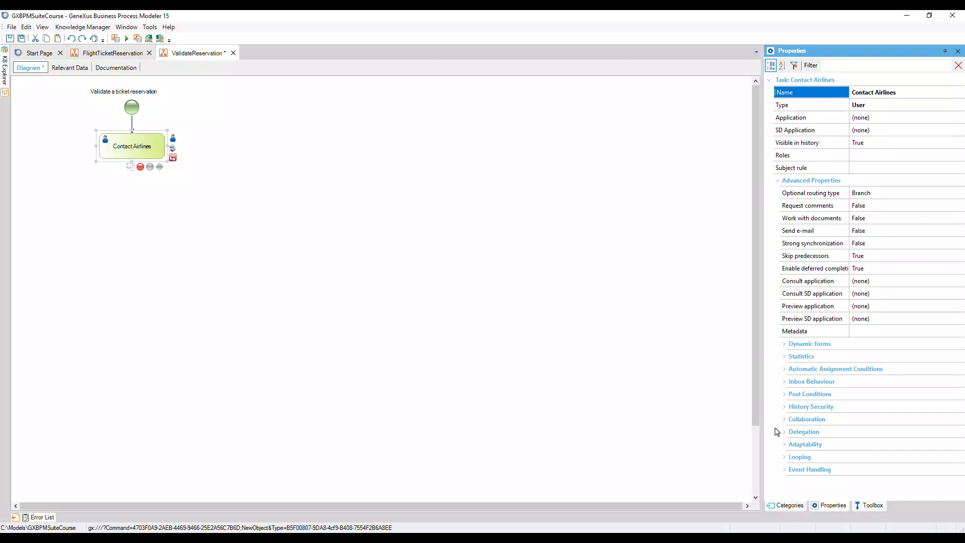
left_click(786, 457)
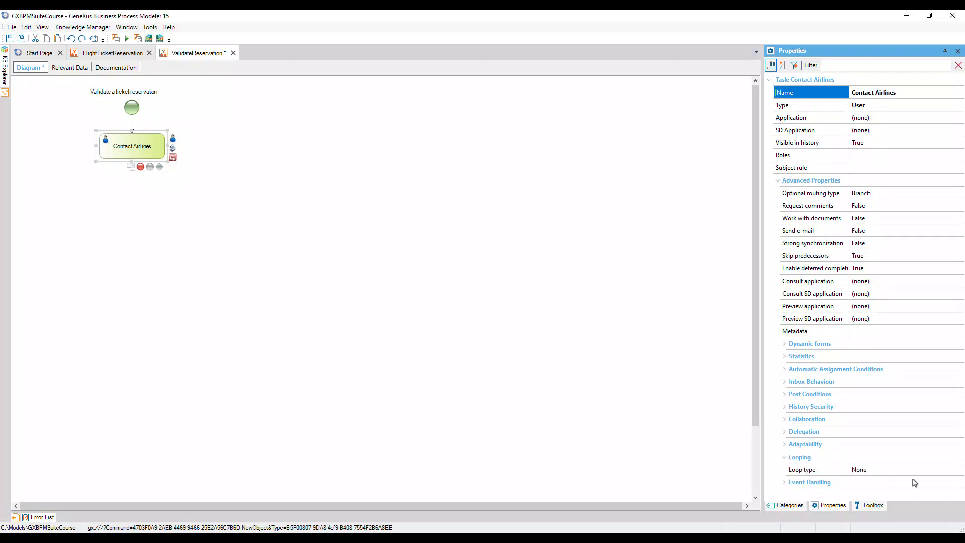
left_click(954, 473)
left_click(960, 470)
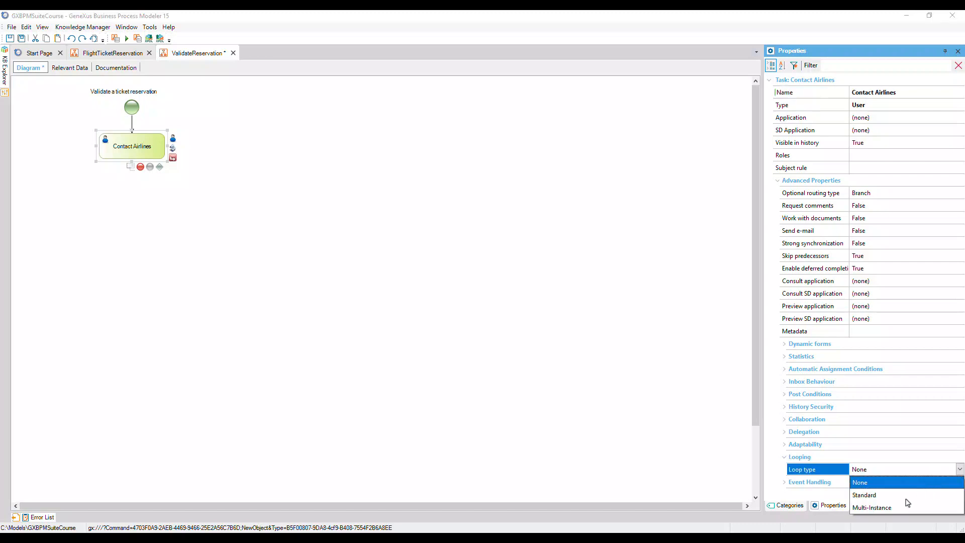
left_click(878, 508)
left_click_drag(960, 450, 959, 484)
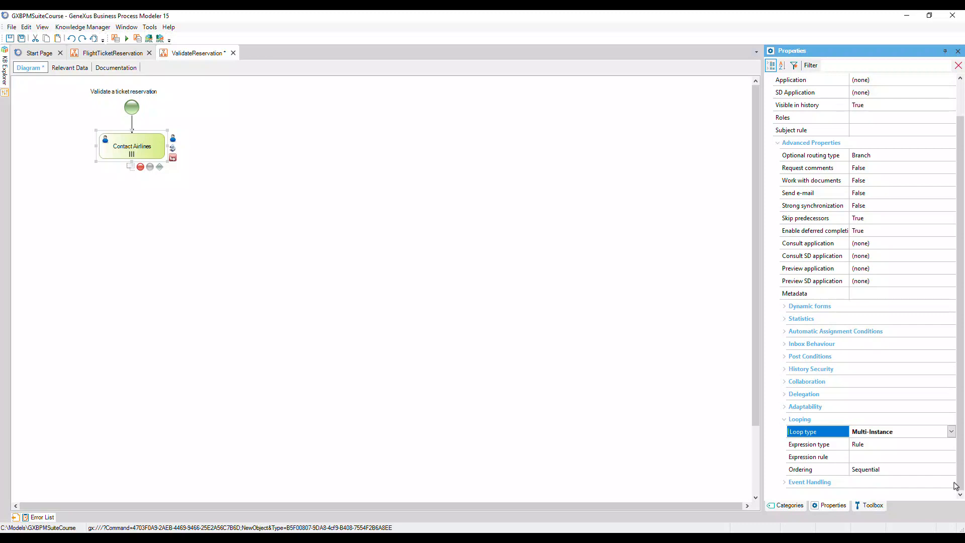
Place a script task named "Check availability" below Contact Airlines and connect Contact Airlines to it
left_click(871, 507)
left_click_drag(784, 89, 138, 203)
type("Check availability")
key("Return")
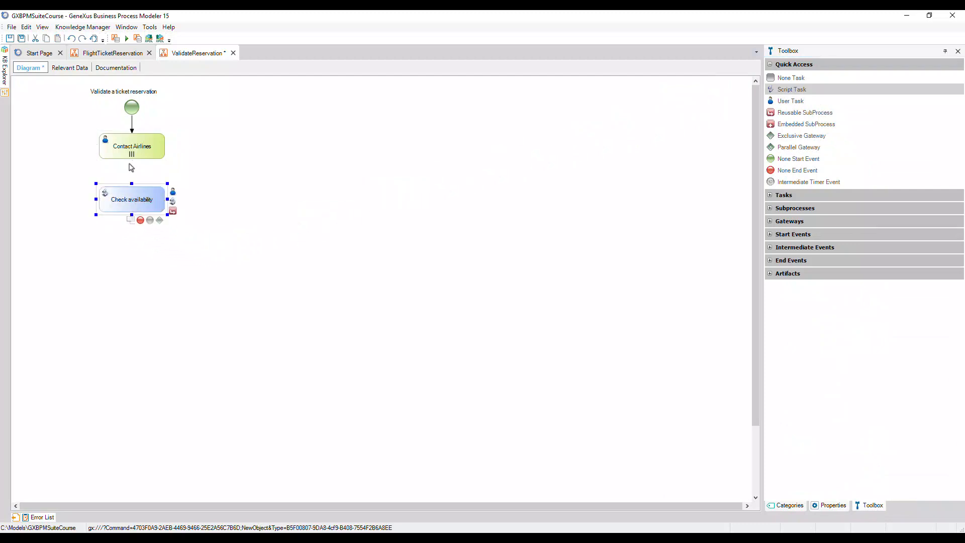
left_click_drag(133, 157, 133, 183)
left_click(205, 211)
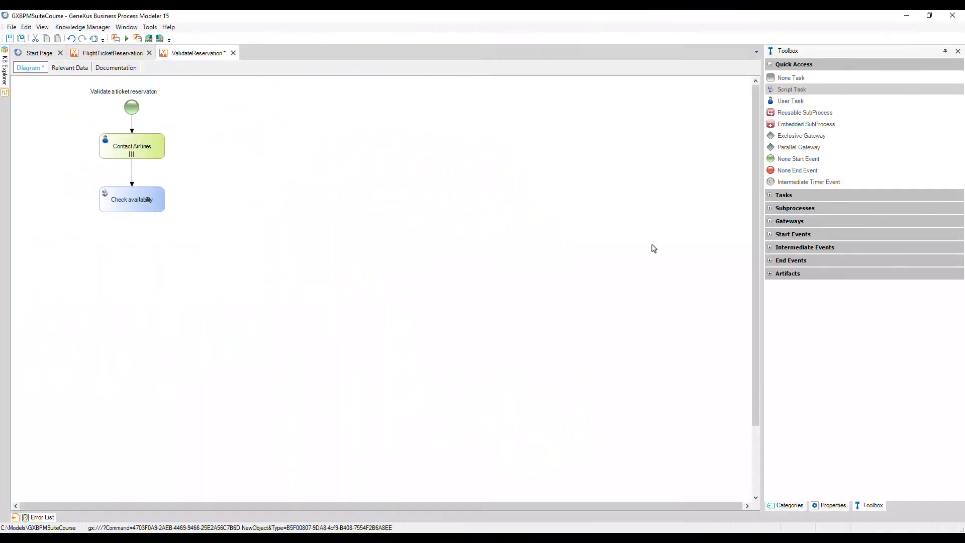
Add an inclusive gateway labelled "Are the tickets available?" below Check availability, connect the task to it, and place the label left of the gateway
left_click(770, 222)
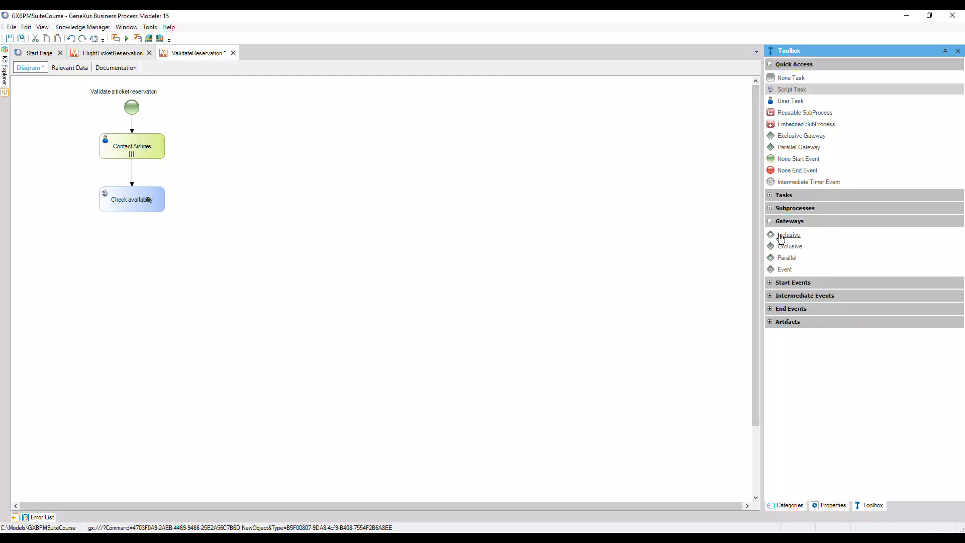
left_click_drag(781, 239, 133, 244)
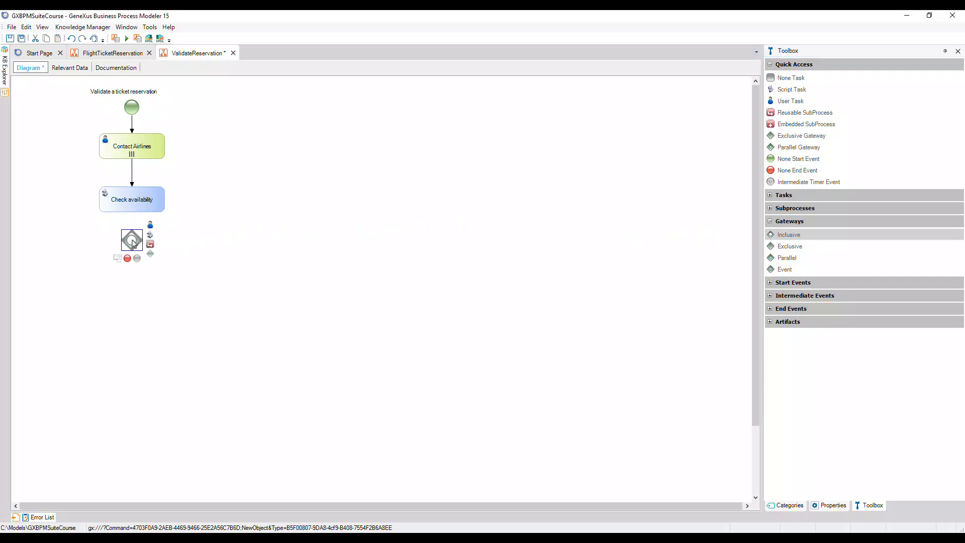
left_click_drag(134, 216, 132, 242)
double_click(132, 242)
type("Are the tickets available?")
left_click(130, 281)
left_click_drag(99, 261, 67, 249)
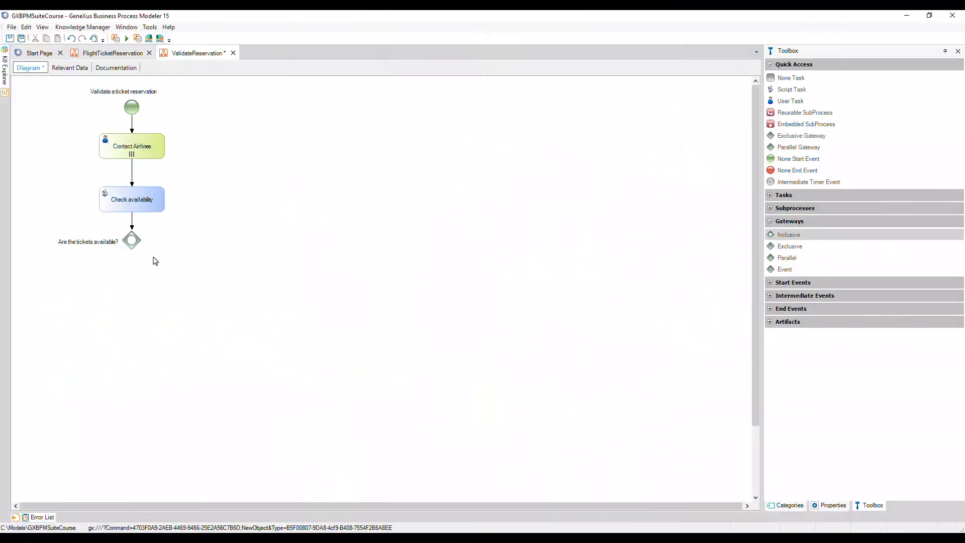
Add an Error end event named "Not available tickets" to the right of the inclusive gateway and connect the gateway to it
left_click(770, 309)
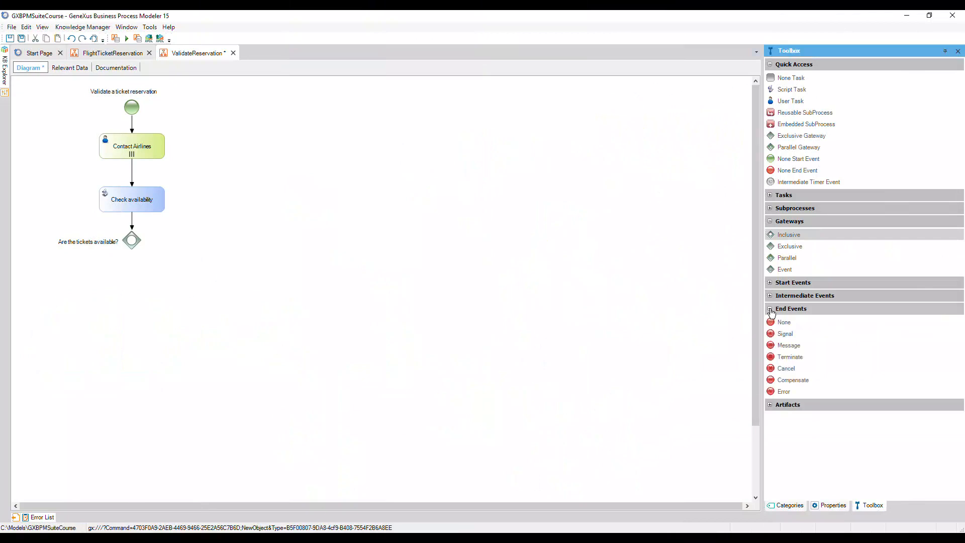
left_click_drag(783, 395, 210, 251)
left_click_drag(142, 245, 207, 244)
type("Not available tickets")
key("Return")
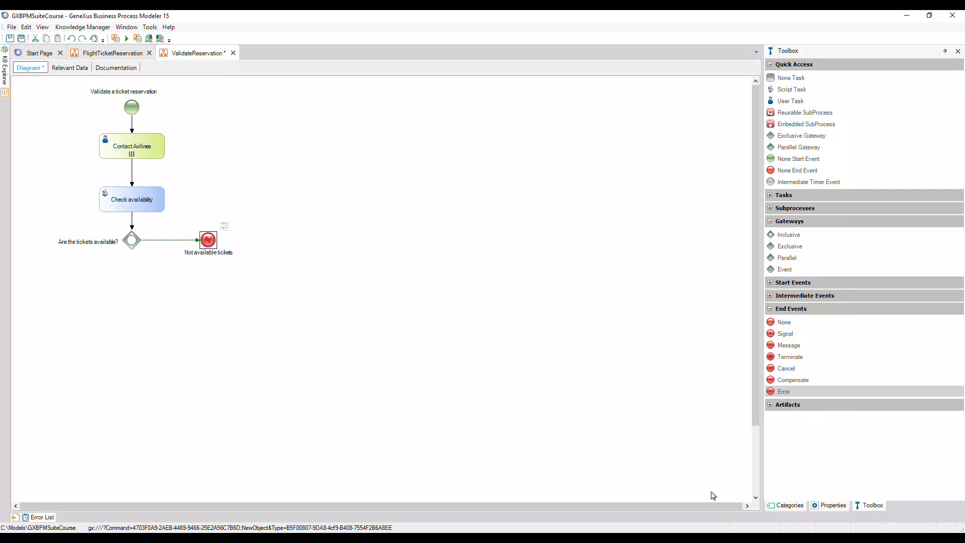
Set the error code of the "Not available tickets" end event to NOT_AVAILABLE_TICKETS
left_click(829, 506)
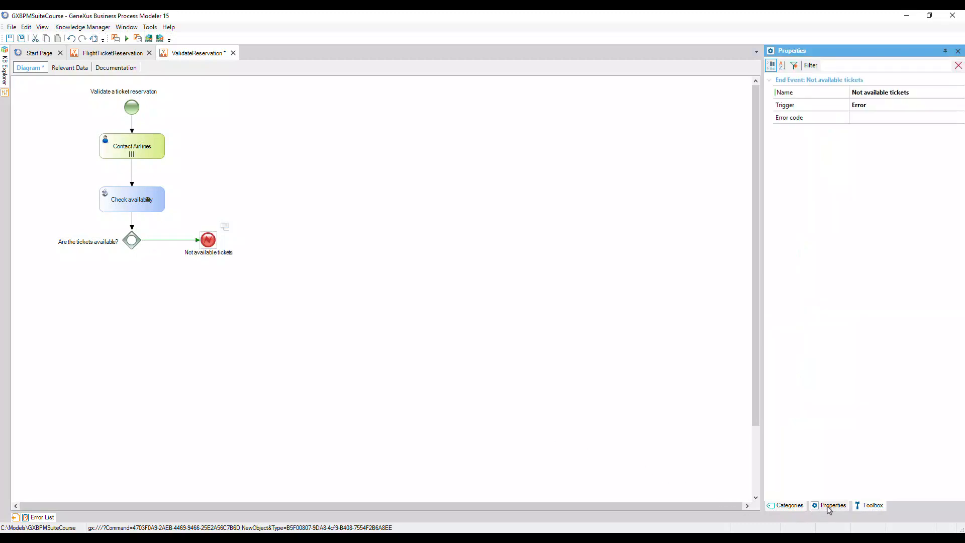
left_click(860, 119)
type("NOT_A")
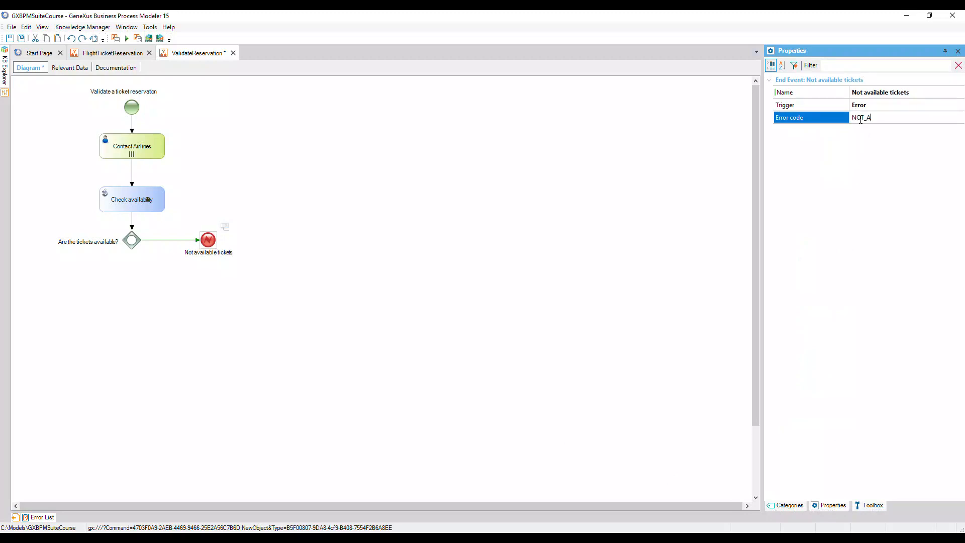
type("VAILABLE_TICKETS")
Delete the "Is the reservation valid?" gateway from the FlightTicketReservation diagram
left_click(117, 55)
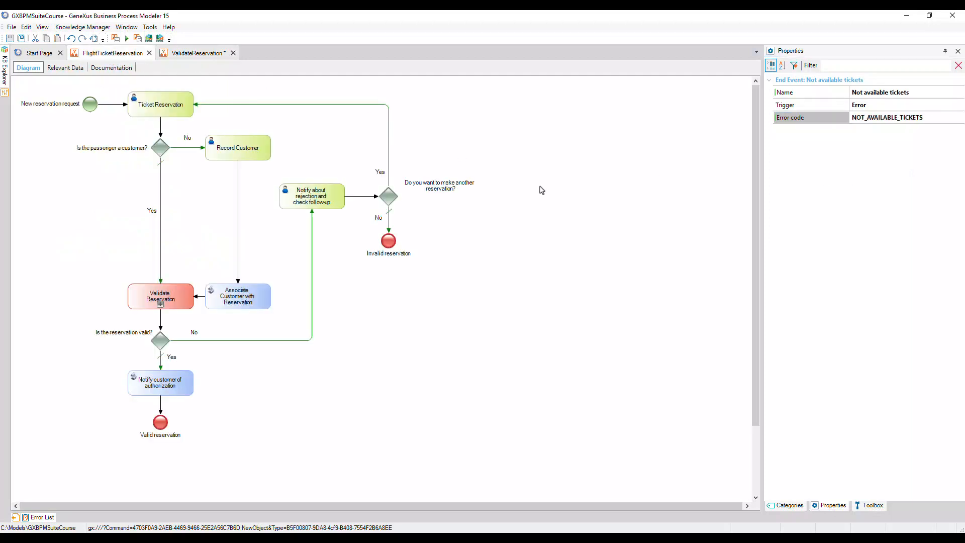
left_click(869, 505)
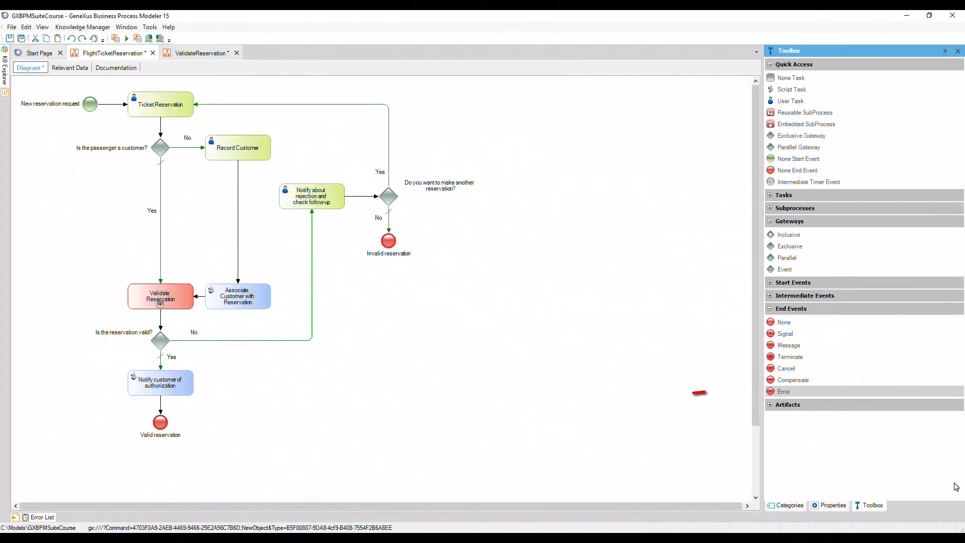
left_click(770, 296)
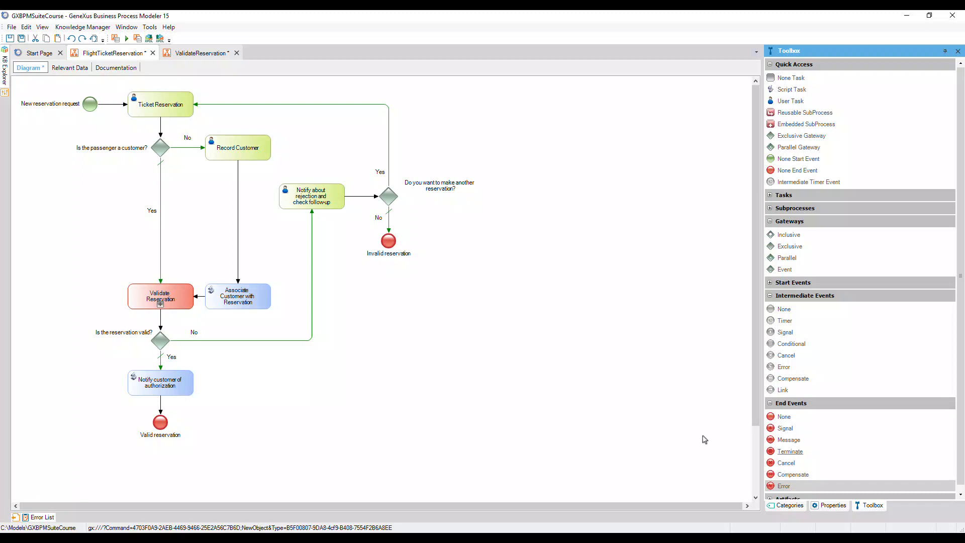
left_click(162, 341)
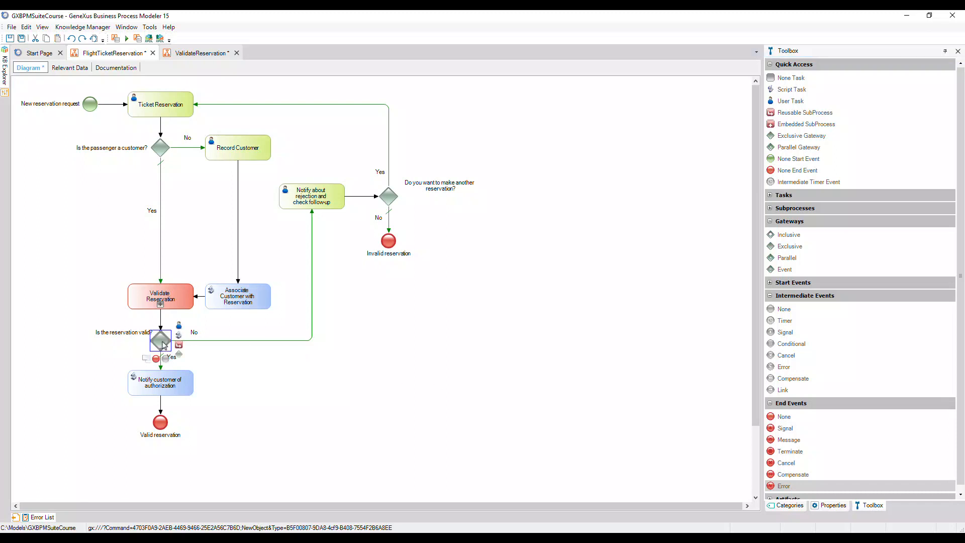
key("Delete")
Move the Associate Customer with Reservation task up and reroute its flow into the top edge of Validate Reservation
left_click_drag(221, 304, 221, 247)
left_click_drag(197, 295, 183, 280)
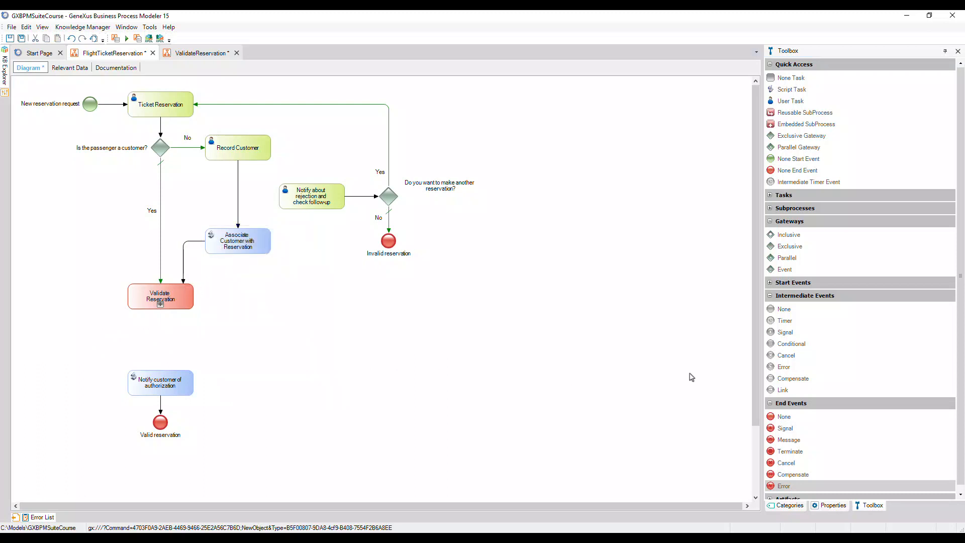
Attach an Error intermediate event to the right edge of Validate Reservation and set its error code to NOT_AVAILABLE_TICKETS
left_click_drag(771, 367, 190, 304)
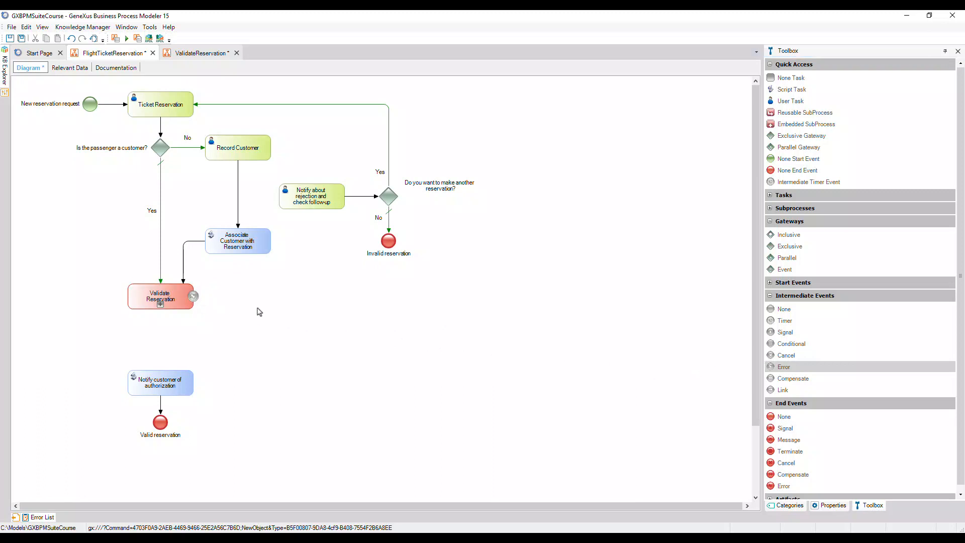
left_click(194, 300)
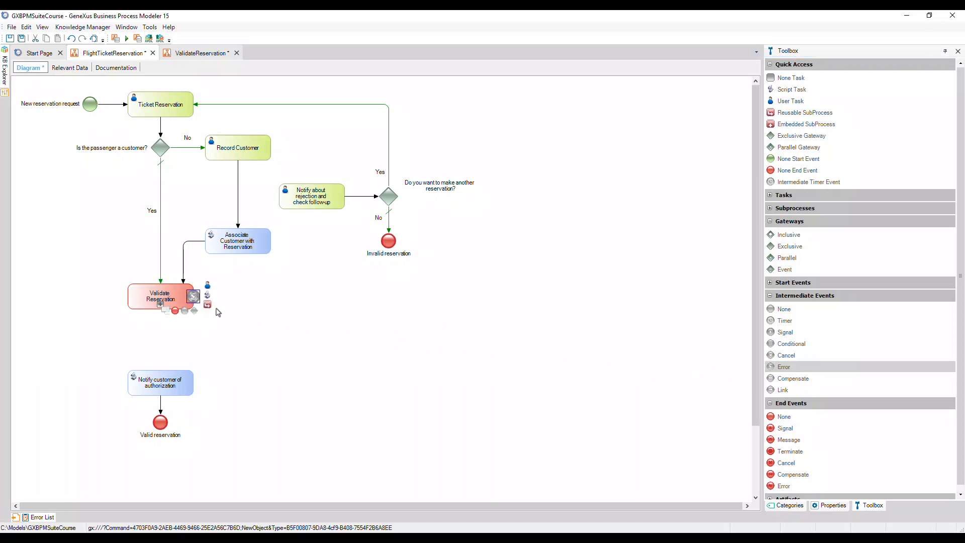
left_click(840, 506)
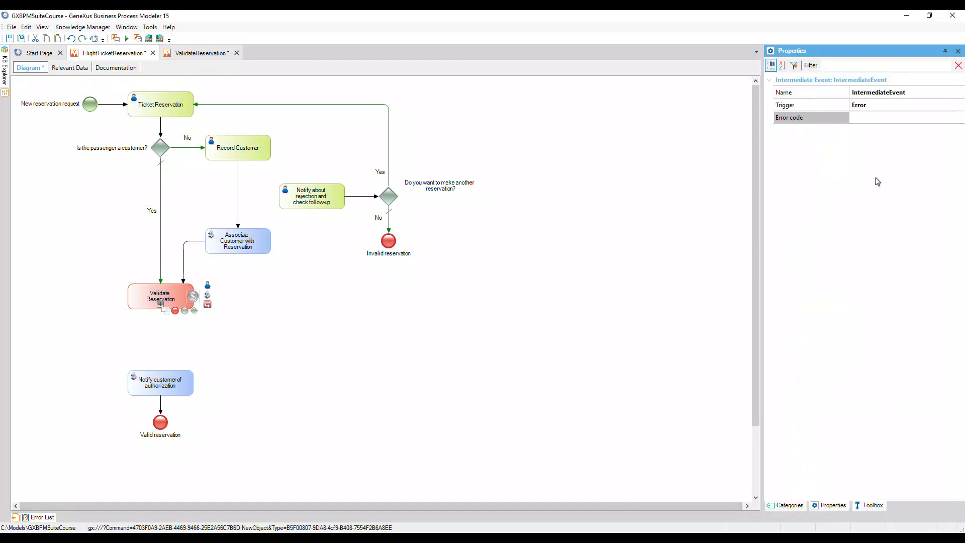
left_click(861, 118)
type("NOT_AVAILABLE_TICKETS")
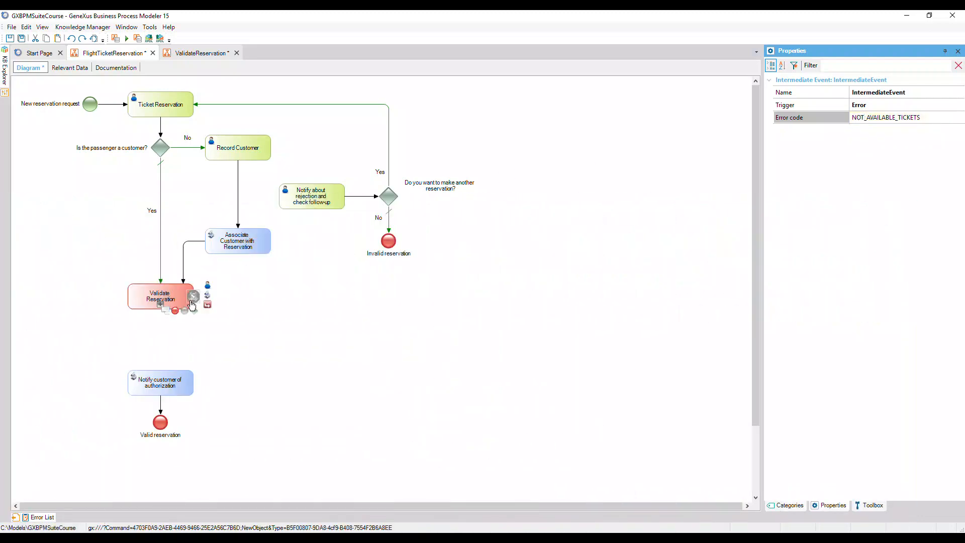
Connect the error event to "Notify about rejection and check follow-up" with the label "Not available tickets", and connect Validate Reservation to "Notify customer of authorization"
left_click_drag(198, 300, 318, 217)
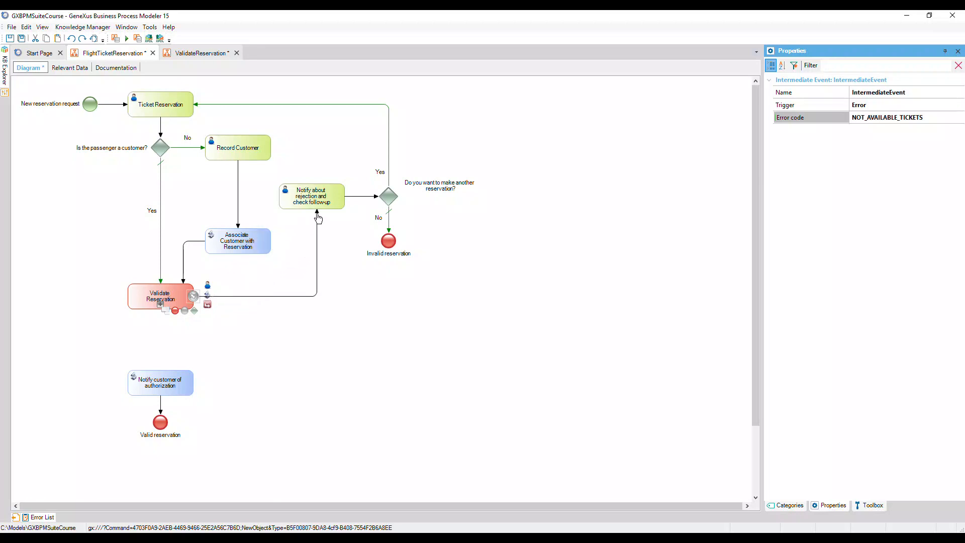
left_click(315, 295)
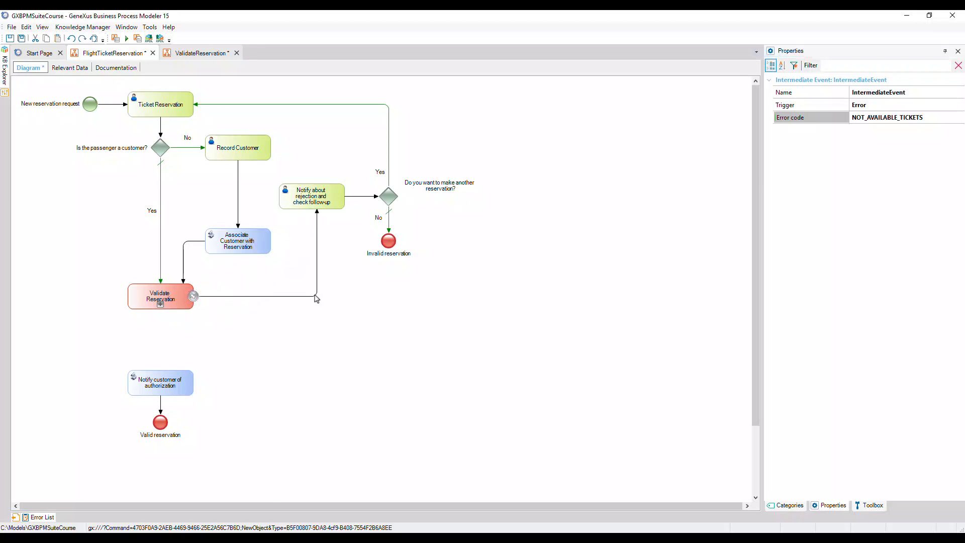
type("Not available tickets")
left_click_drag(313, 287, 277, 292)
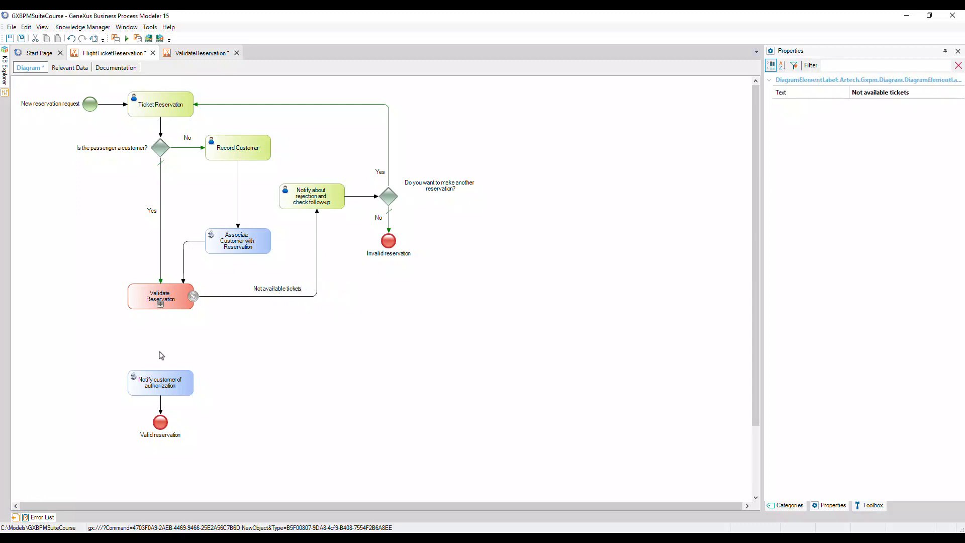
left_click_drag(163, 315, 160, 378)
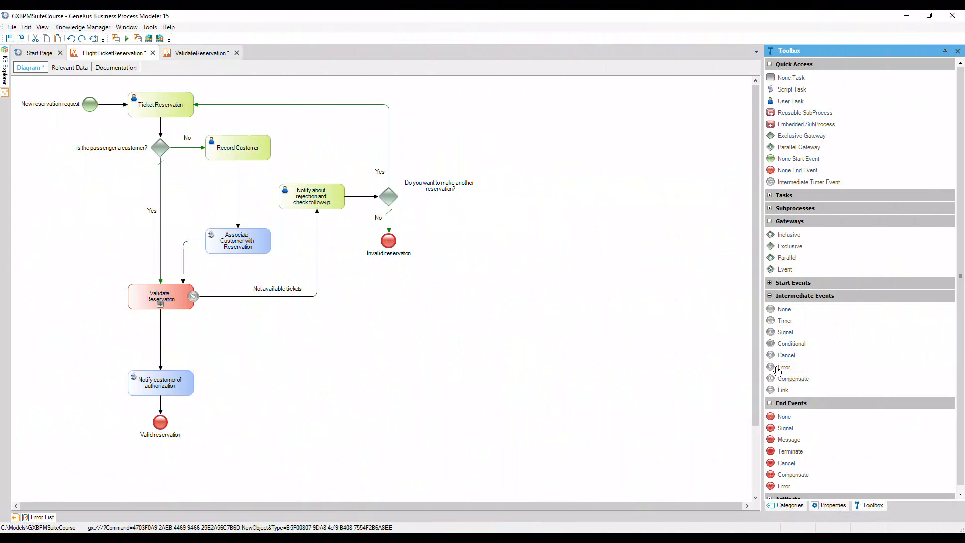
Attach a second Error intermediate event to the bottom edge of Validate Reservation and add a script task named "Notify rejection to customer" below it
left_click_drag(777, 370, 177, 307)
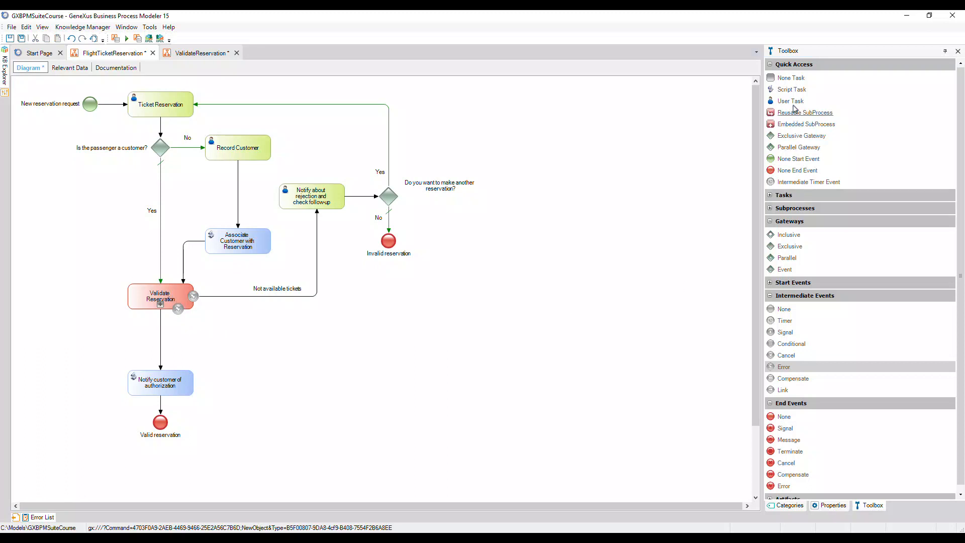
left_click_drag(791, 90, 269, 347)
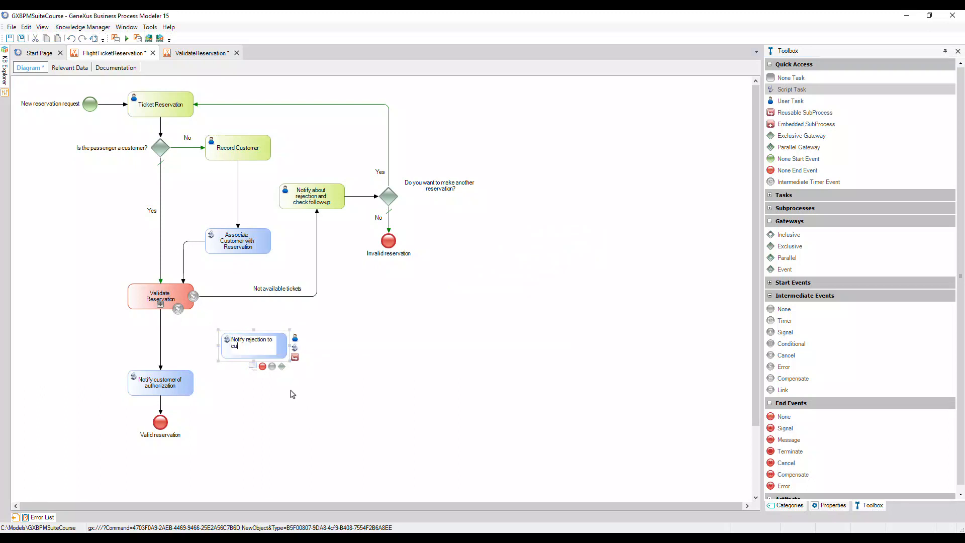
left_click(292, 394)
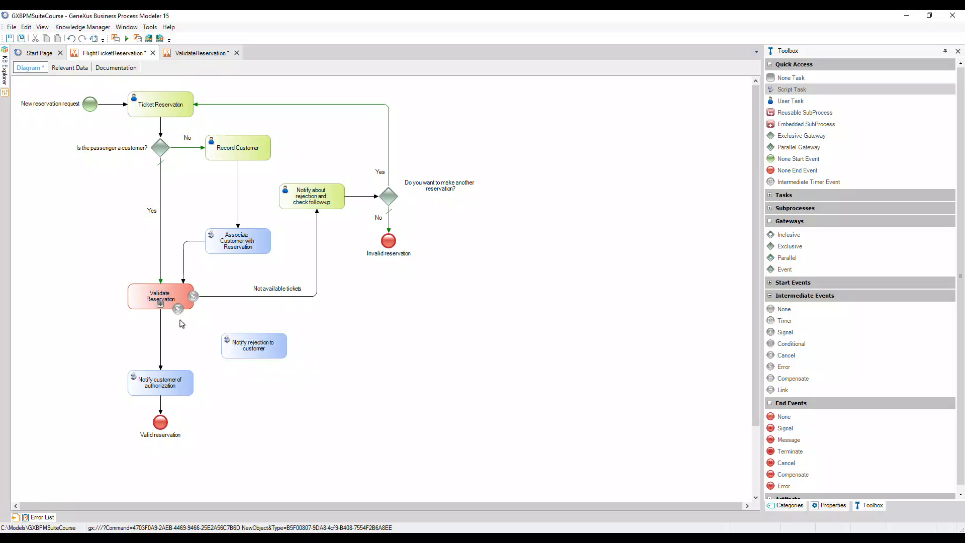
Connect the lower error event to "Notify rejection to customer", label the flow "Rejected by Customer Care Manager", and place the label above the connector
mouse_move(177, 308)
left_mouse_down()
mouse_move(227, 333)
mouse_move(254, 329)
left_mouse_up()
left_click(226, 325)
type("Rejected by Custo")
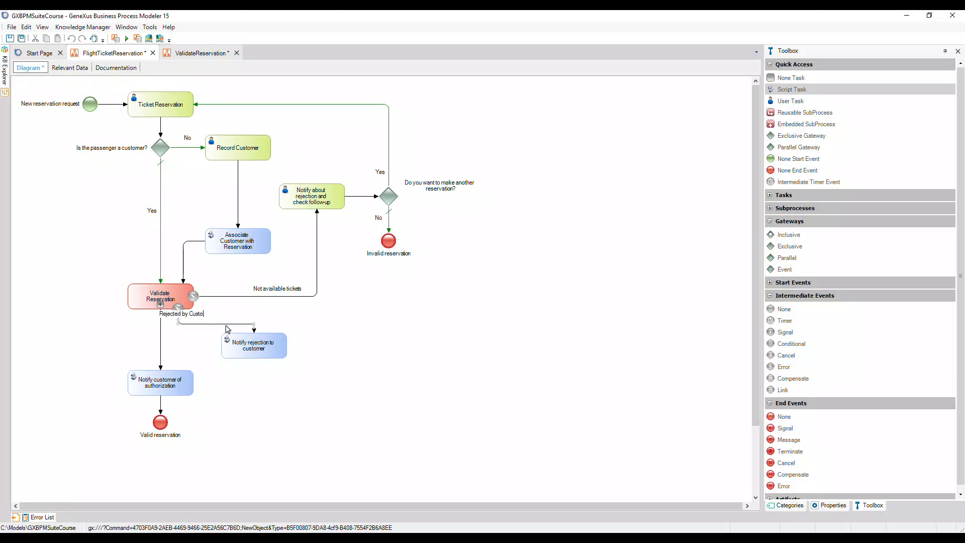
type("mer Care Manager")
key("Return")
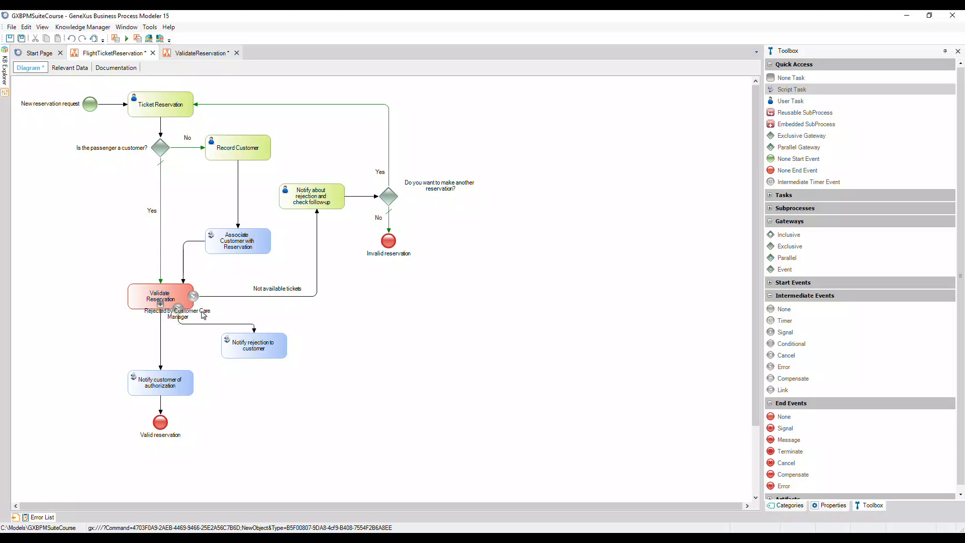
left_click_drag(202, 314, 263, 320)
left_click(324, 332)
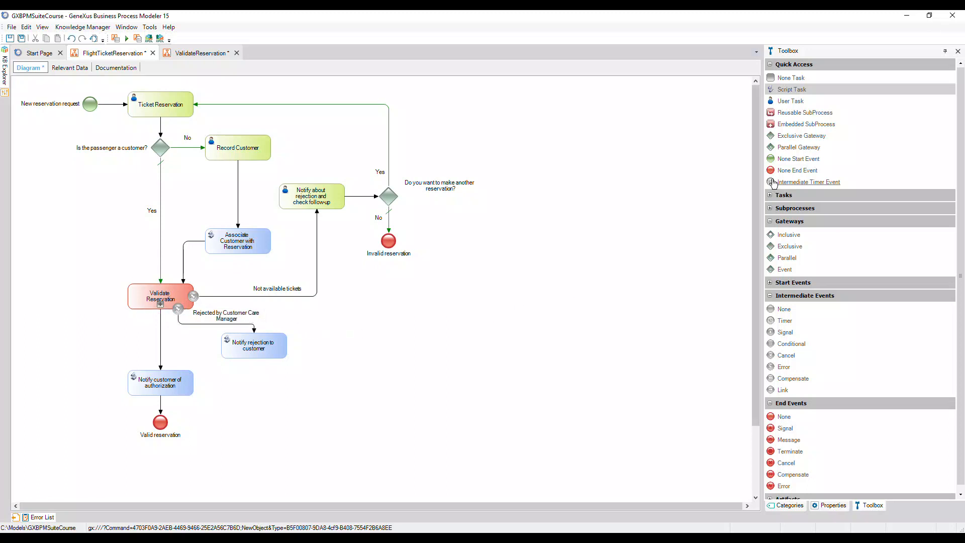
Add a None end event named "Invalid reservation" below "Notify rejection to customer" and connect the task to it
left_click_drag(791, 175, 259, 391)
type("Invalid reservation")
left_click(275, 394)
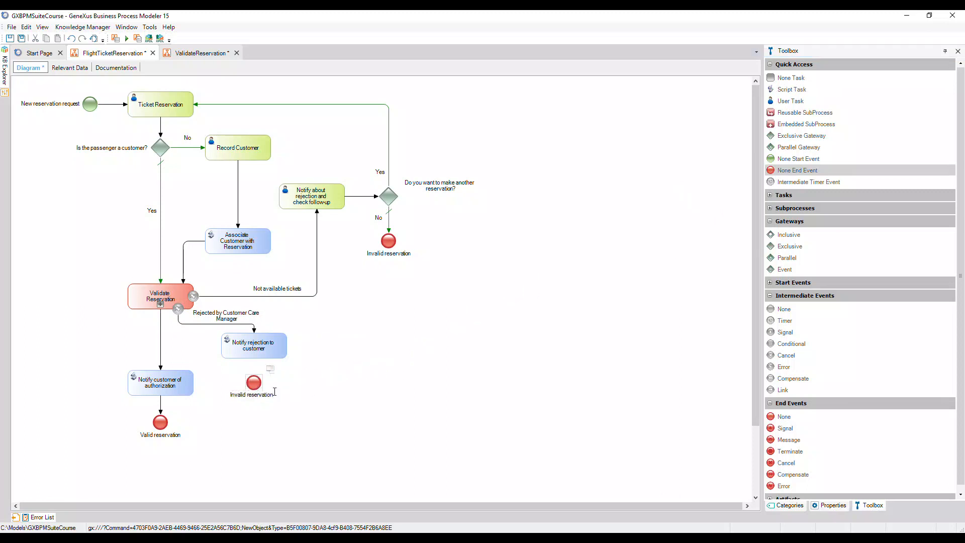
left_click_drag(256, 363, 254, 382)
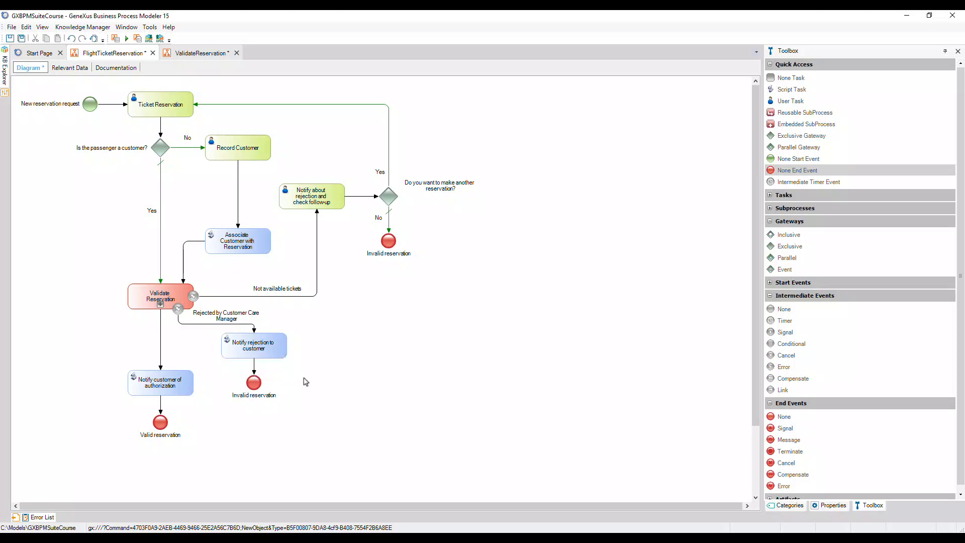